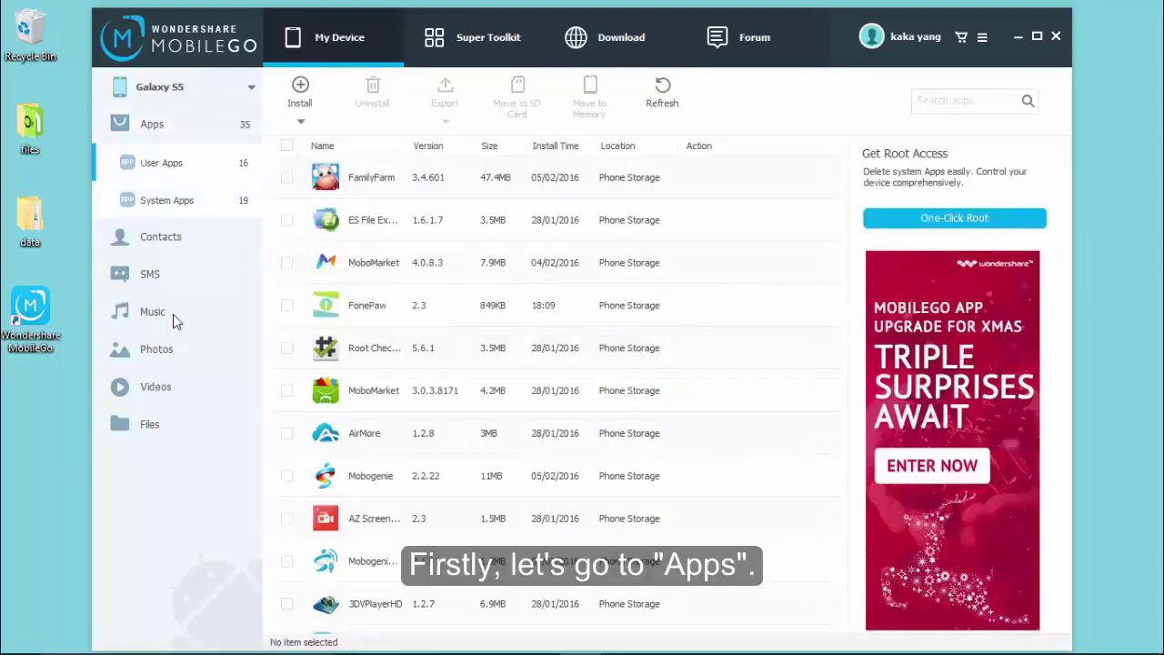
Tick FamilyFarm and ES File Explorer in the user-installed apps list.
{"action": "key", "text": "Down"}
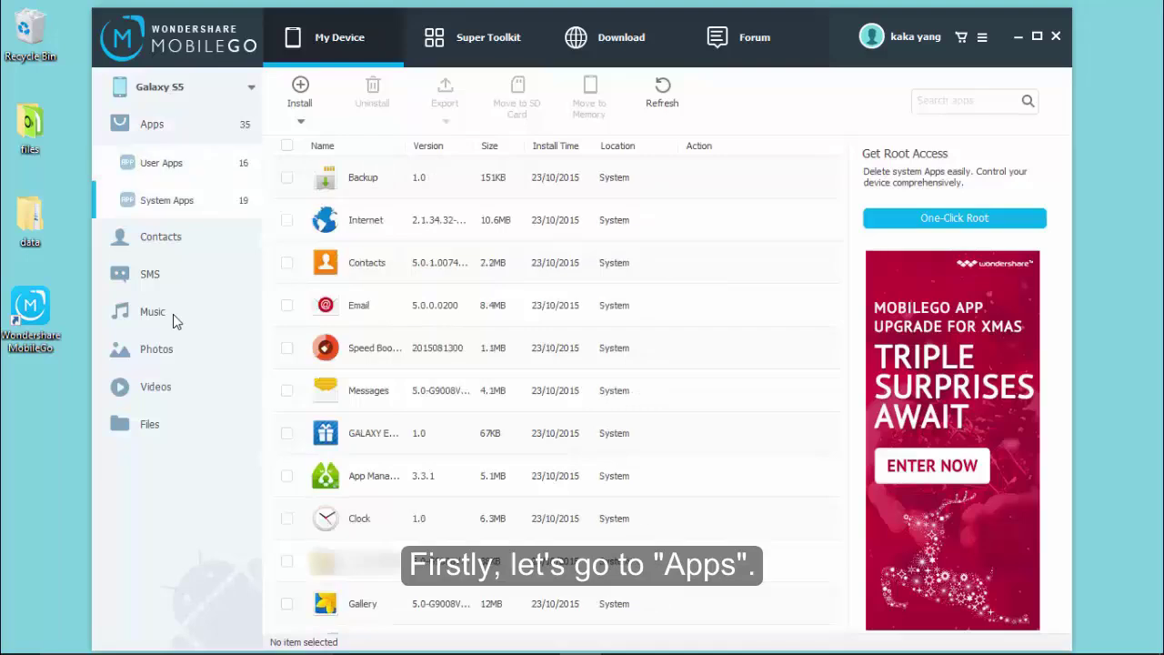
{"action": "key", "text": "Up"}
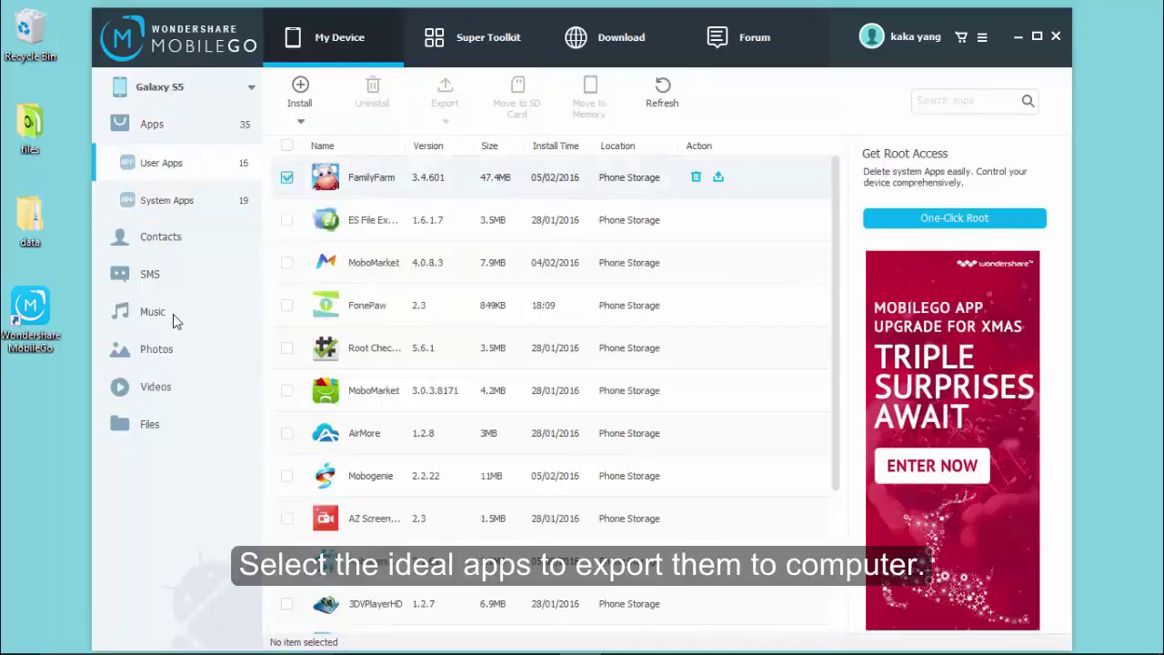
{"action": "key", "text": "Down"}
{"action": "key", "text": "space"}
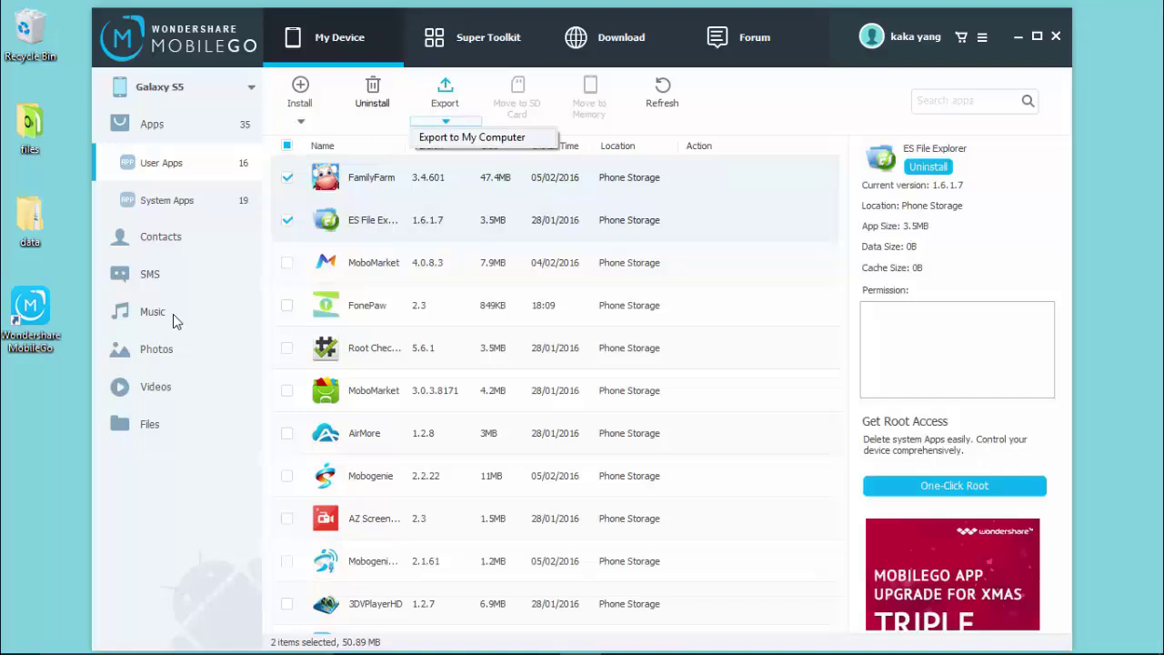
Export the two apps as APKs to data\Samsung on the PC and verify the folder.
{"action": "key", "text": "Return"}
{"action": "key", "text": "Return"}
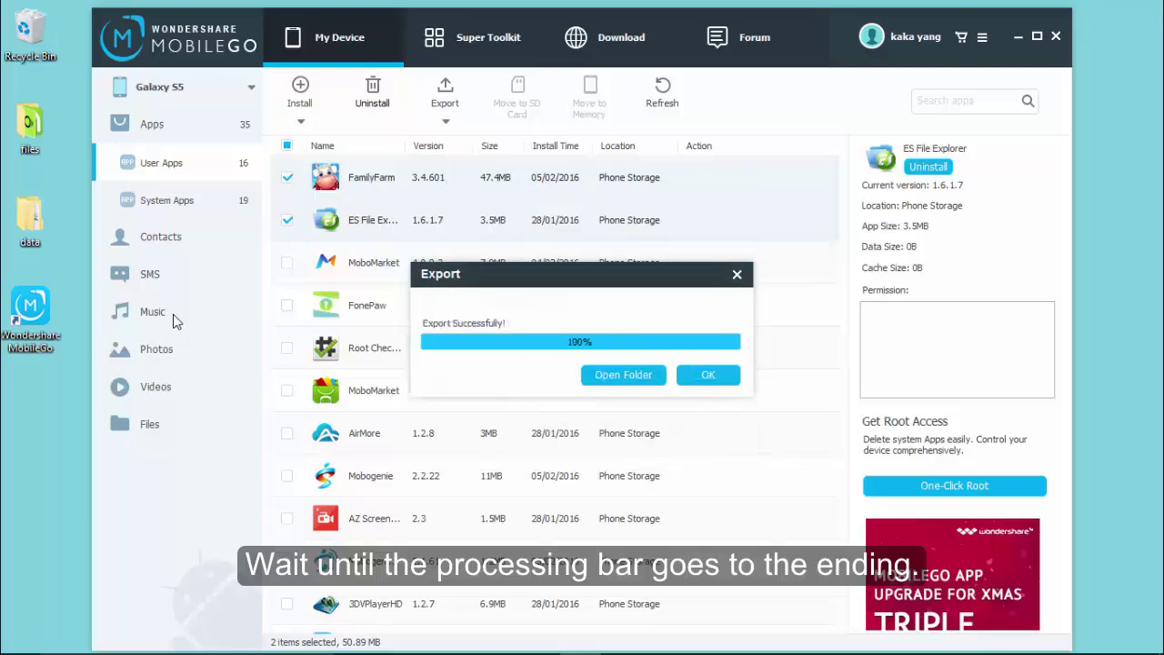
{"action": "key", "text": "Return"}
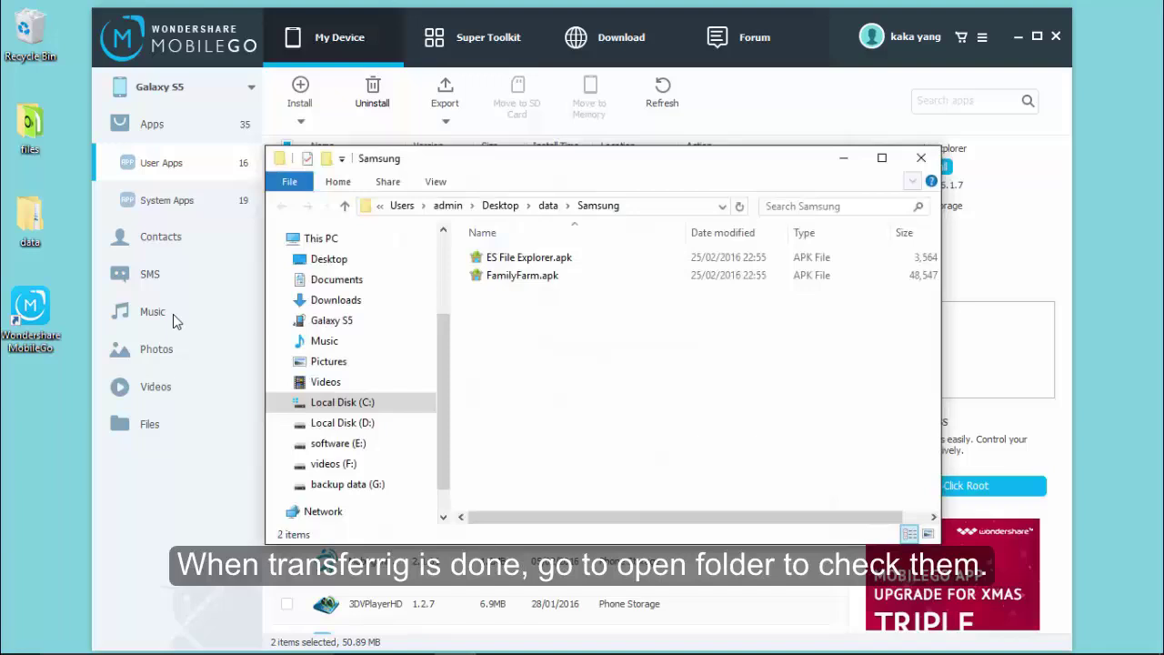
{"action": "key", "text": "alt+F4"}
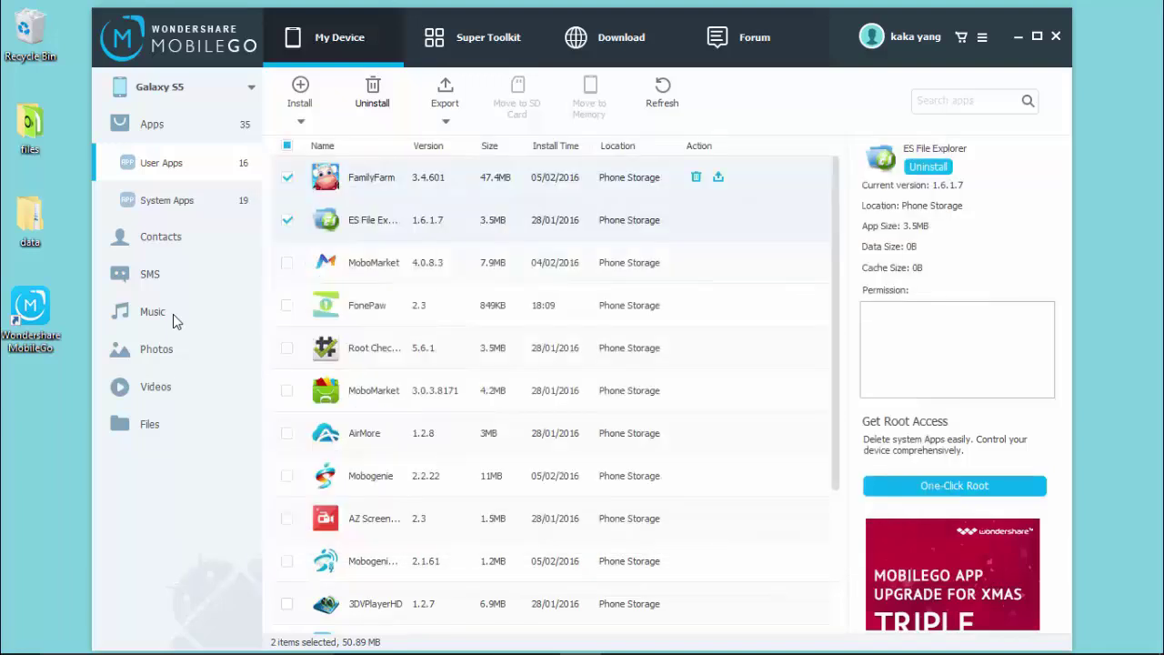
{"action": "key", "text": "Down"}
{"action": "key", "text": "Down"}
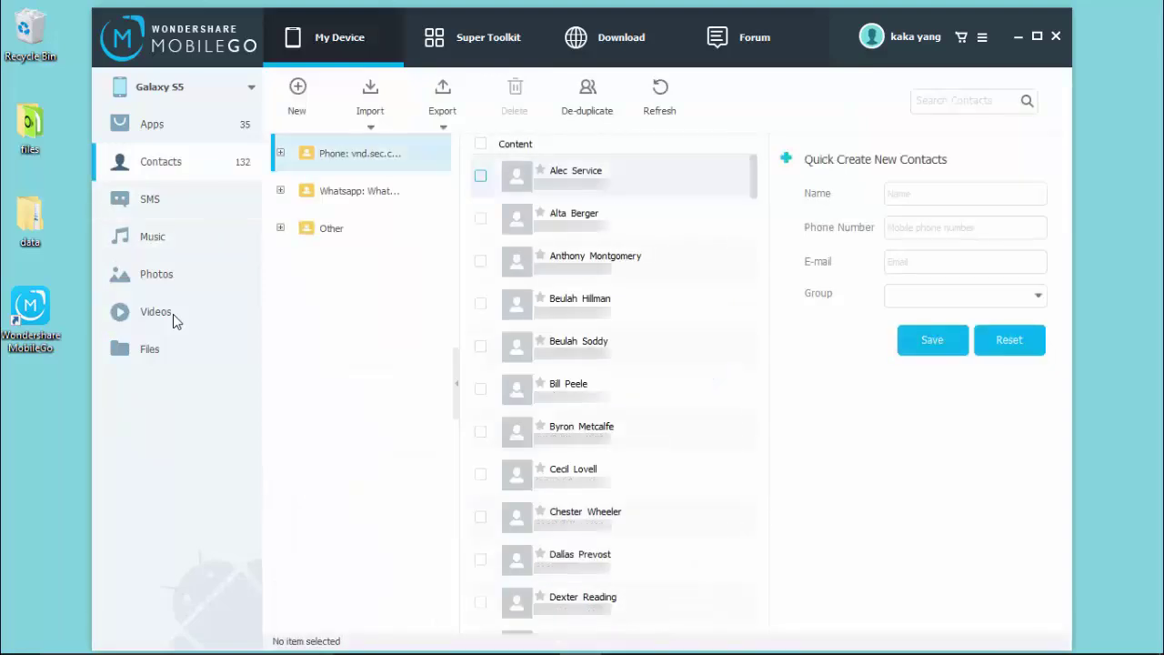
Select the first four contacts in the list for export.
{"action": "key", "text": "Down"}
{"action": "key", "text": "shift+Down"}
{"action": "key", "text": "shift+Down"}
{"action": "key", "text": "shift+Down"}
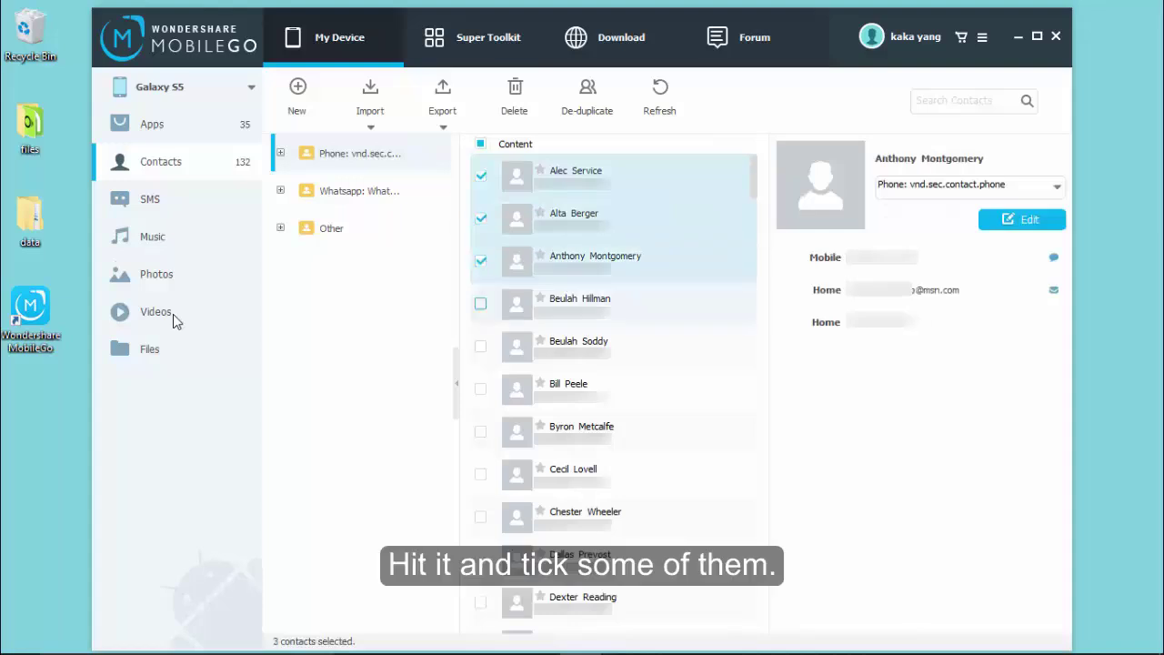
{"action": "key", "text": "Tab"}
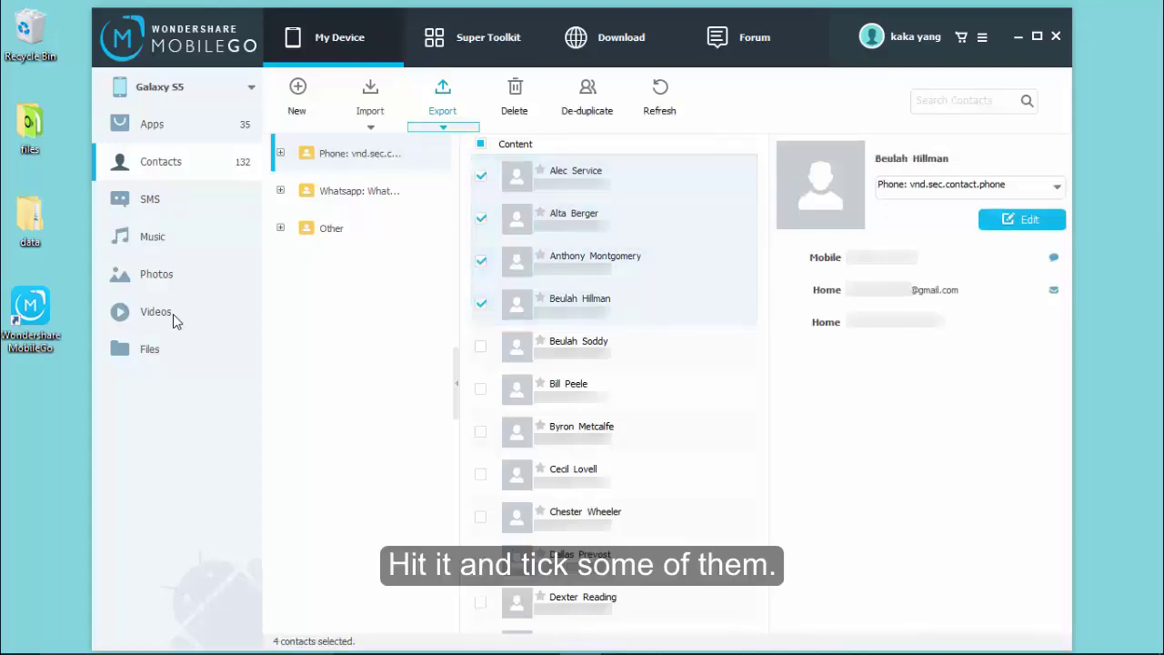
Export the selected contacts as a vCard file to the Samsung folder and check it.
{"action": "key", "text": "Return"}
{"action": "key", "text": "Right"}
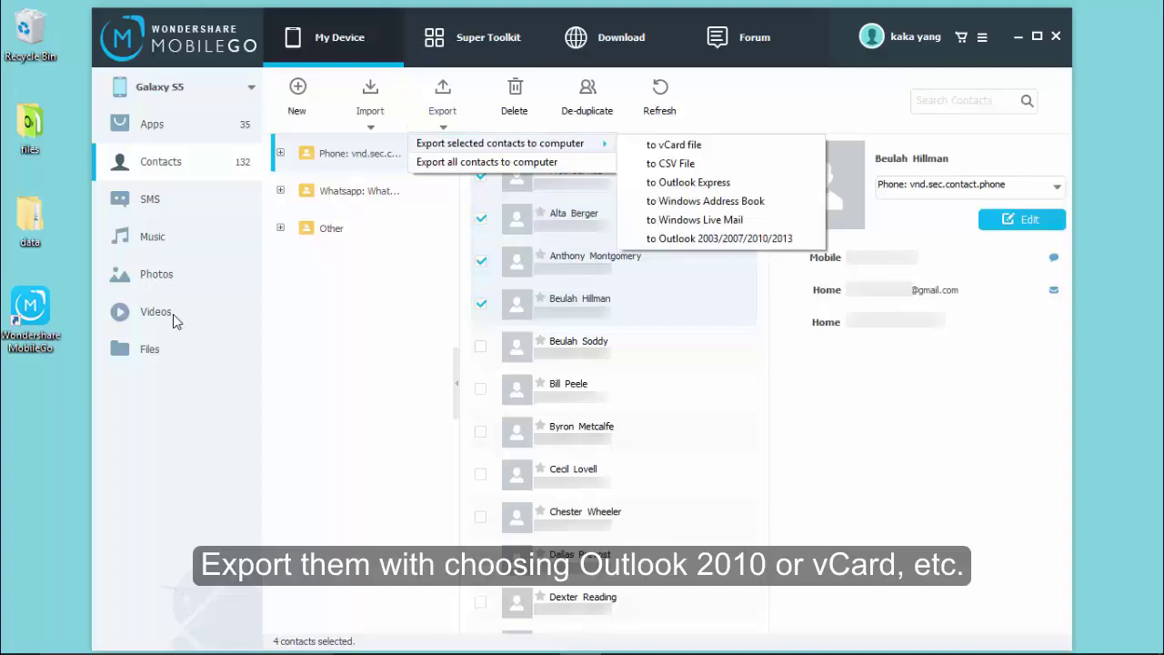
{"action": "key", "text": "Return"}
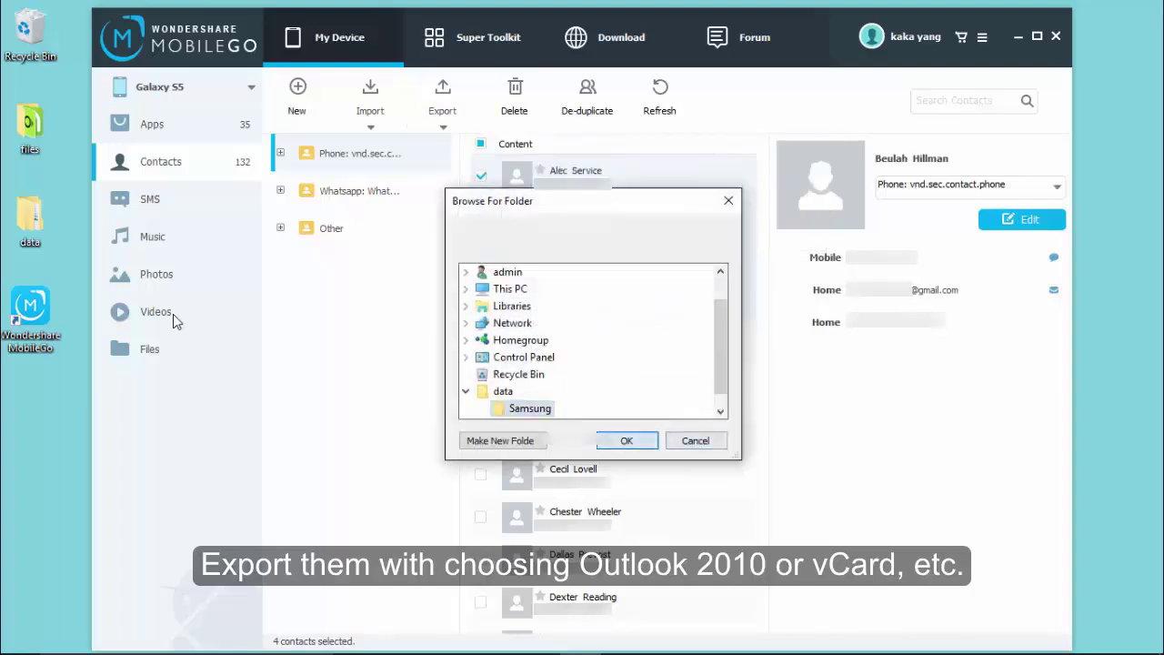
{"action": "key", "text": "Return"}
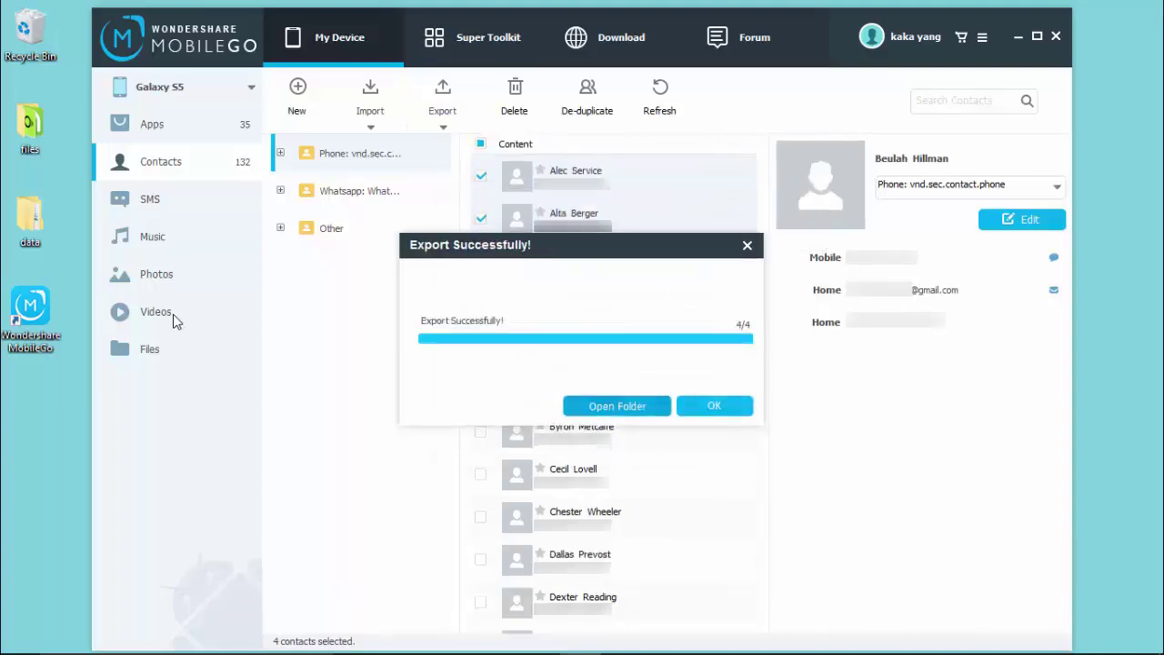
{"action": "key", "text": "Return"}
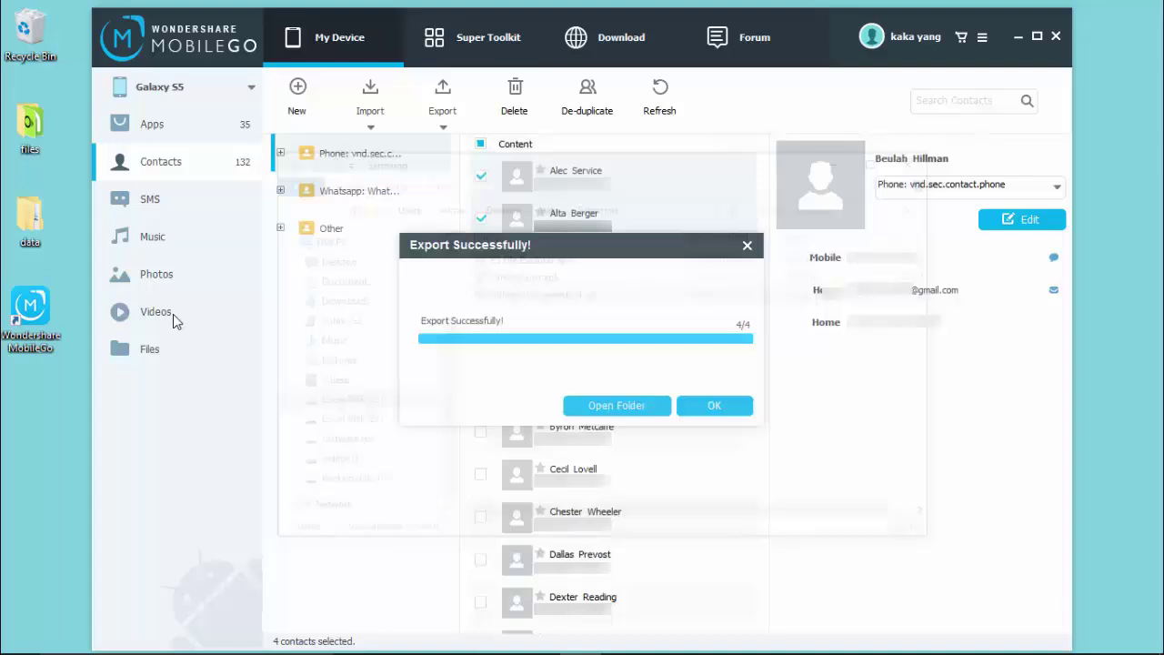
{"action": "key", "text": "alt+F4"}
{"action": "key", "text": "Return"}
Save two SMS threads as an XML file in the Samsung folder and check the result.
{"action": "key", "text": "Down"}
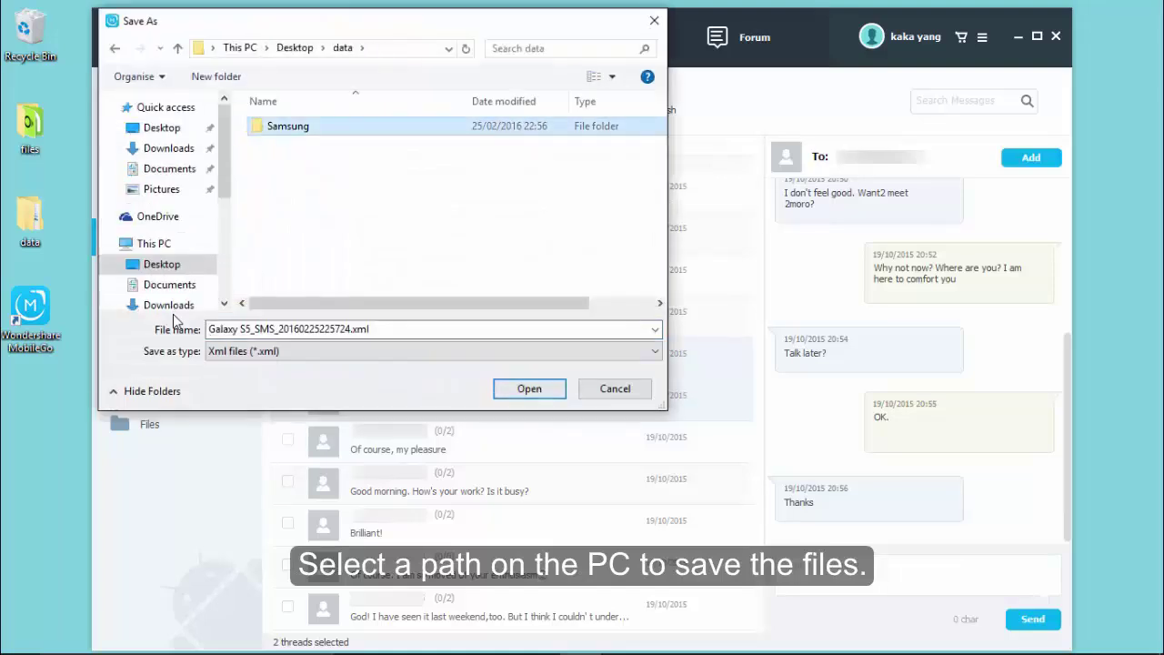
{"action": "key", "text": "Return"}
{"action": "key", "text": "Return"}
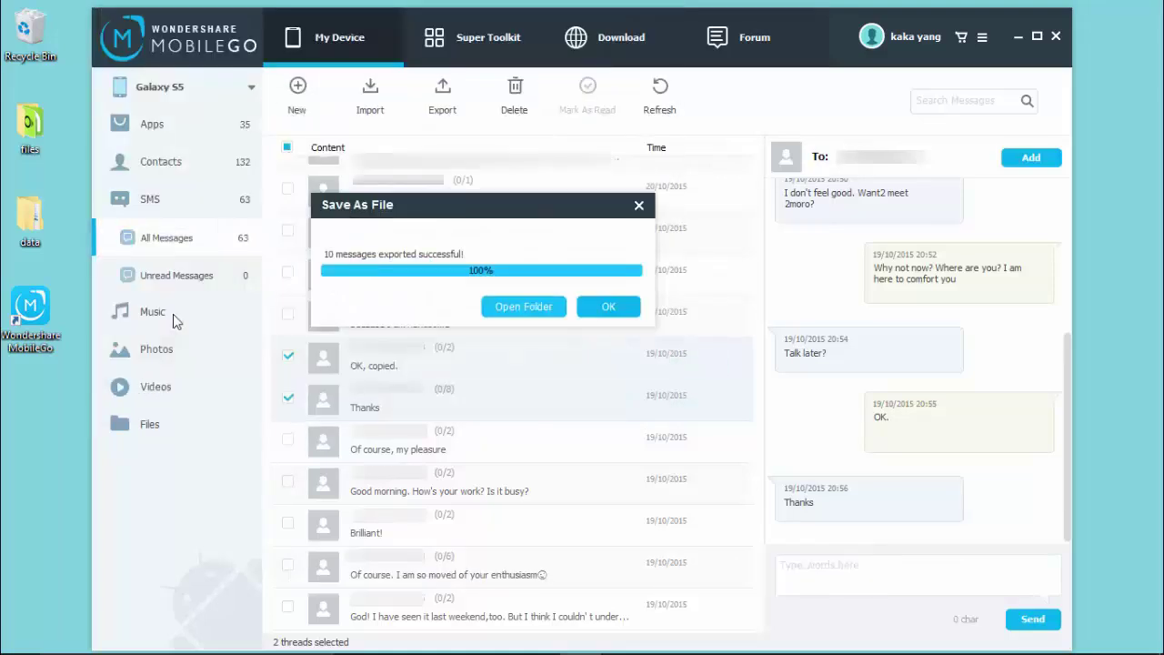
{"action": "key", "text": "Return"}
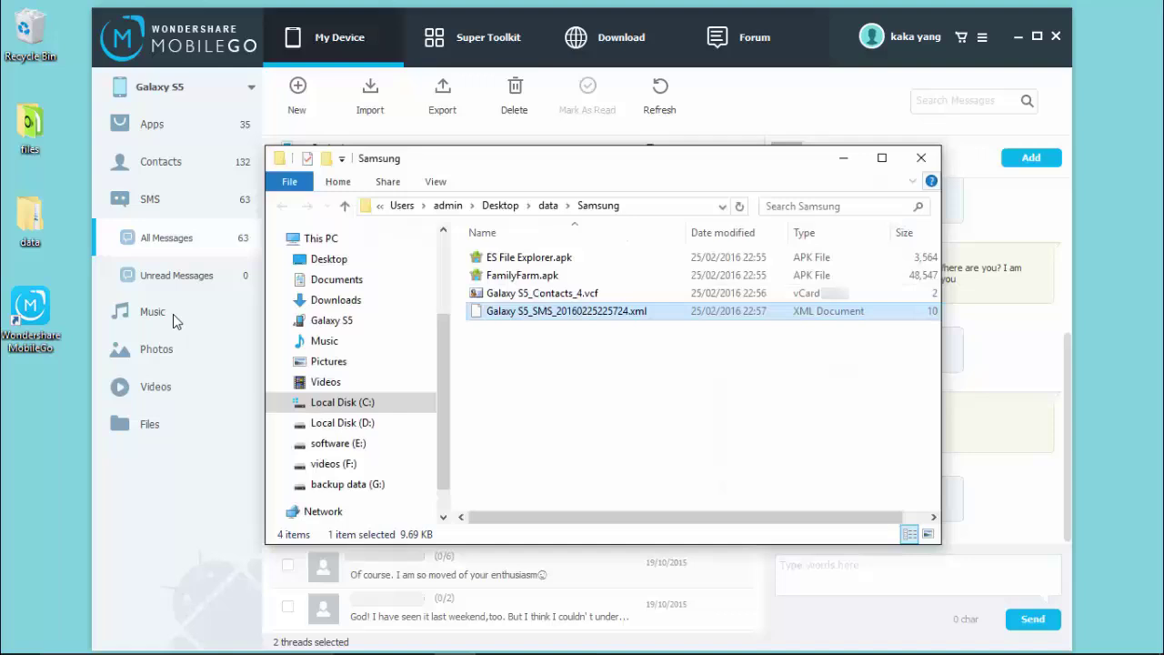
{"action": "key", "text": "alt+F4"}
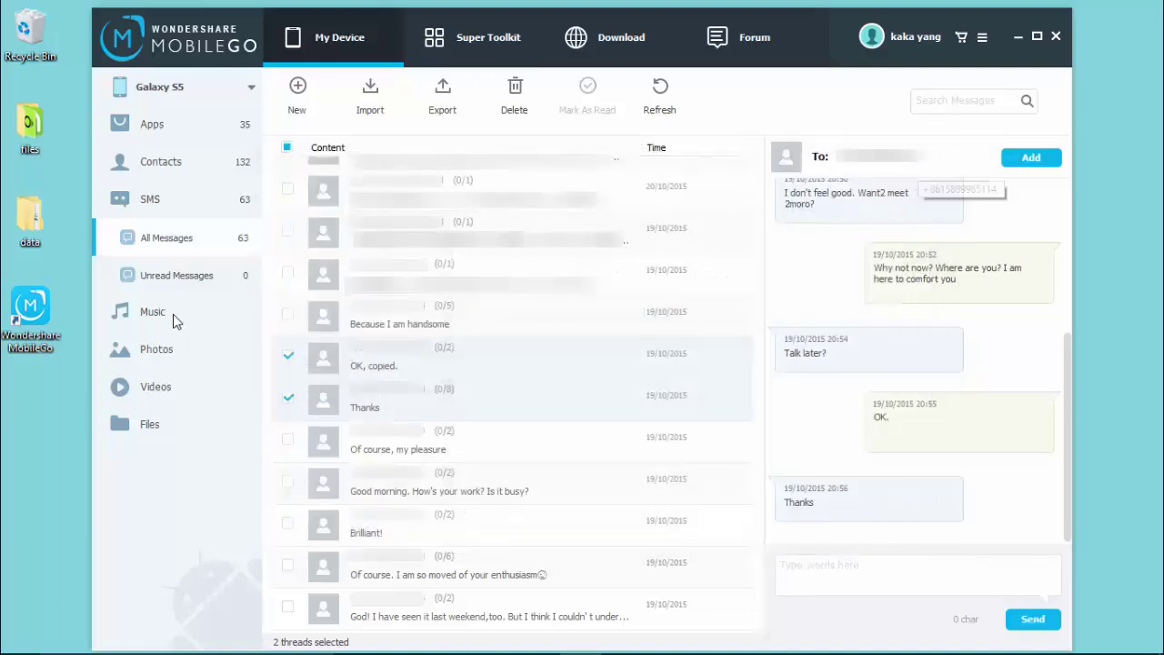
{"action": "left_click", "coordinate": [176, 318]}
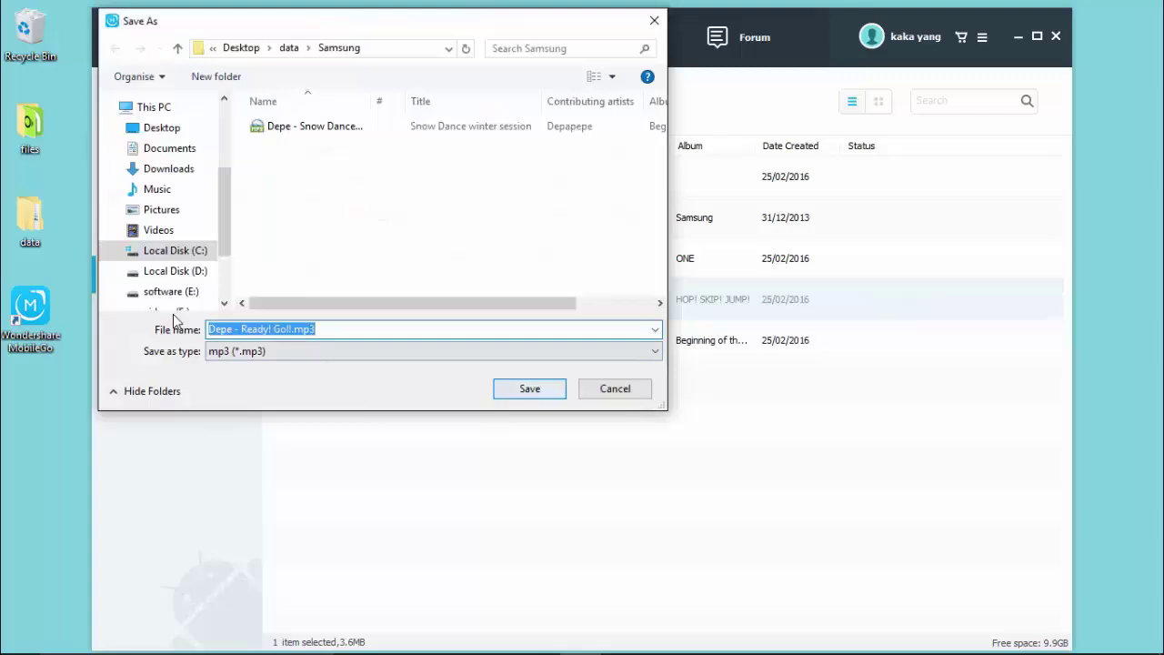
Export the song 'Ready! GO!!' as an mp3 into the Samsung folder.
{"action": "key", "text": "Return"}
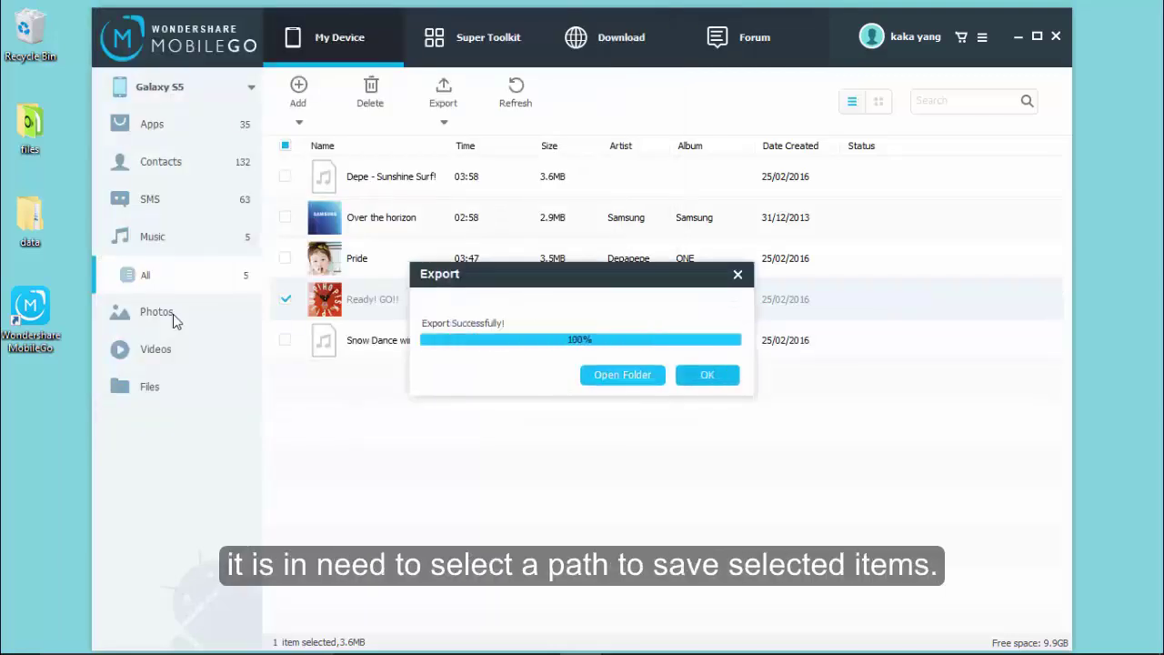
{"action": "key", "text": "Return"}
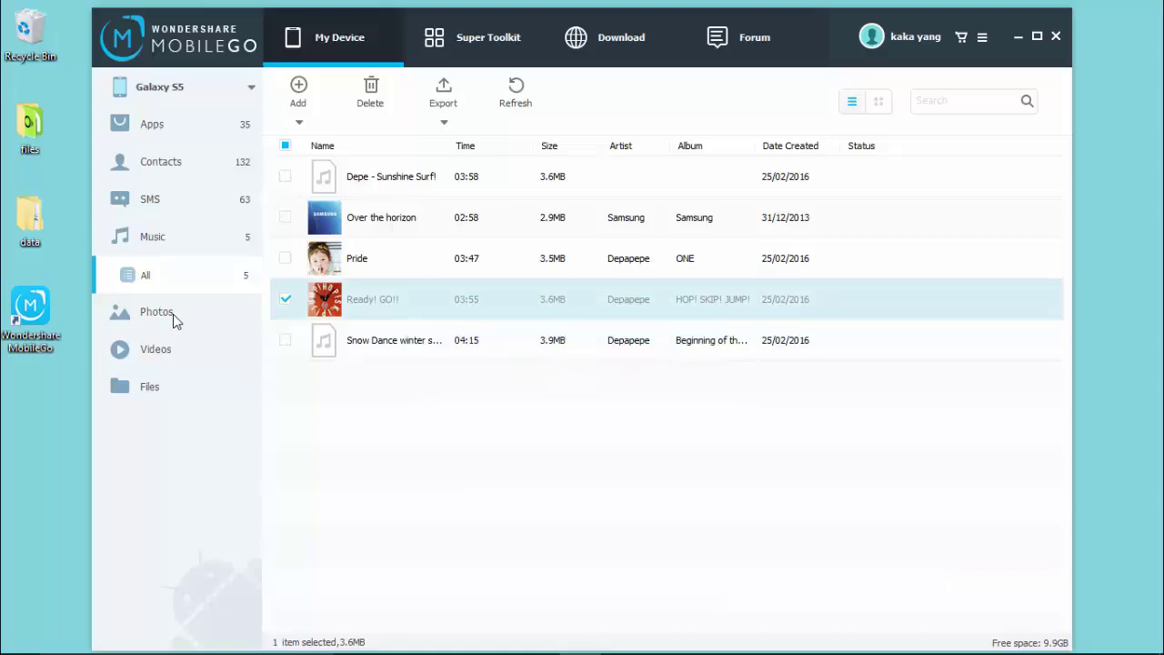
{"action": "left_click", "coordinate": [156, 312]}
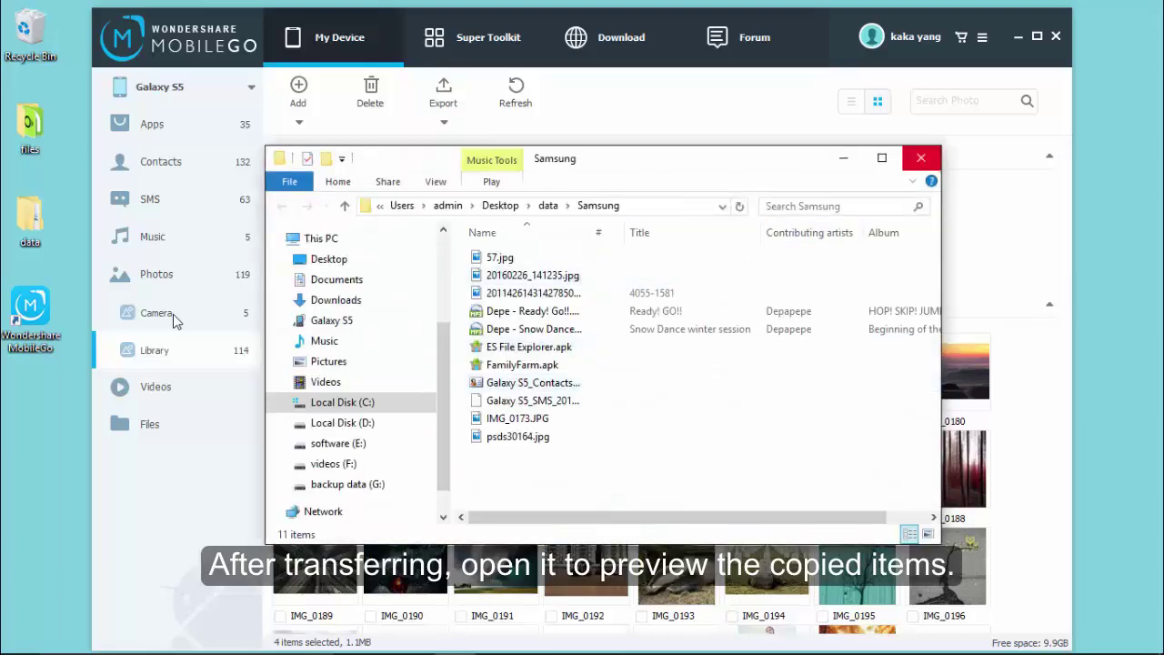
Switch from the phone's photos to its videos.
{"action": "key", "text": "Down"}
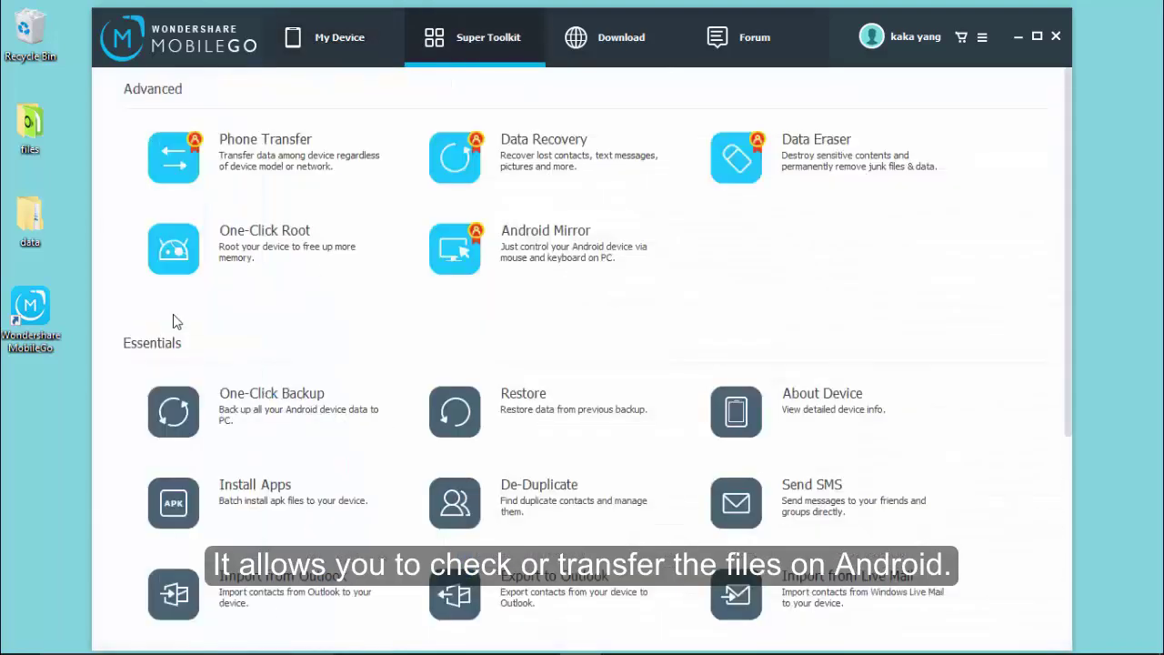
{"action": "scroll", "coordinate": [176, 322], "scroll_direction": "down", "scroll_amount": 3}
{"action": "scroll", "coordinate": [175, 322], "scroll_direction": "up", "scroll_amount": 1}
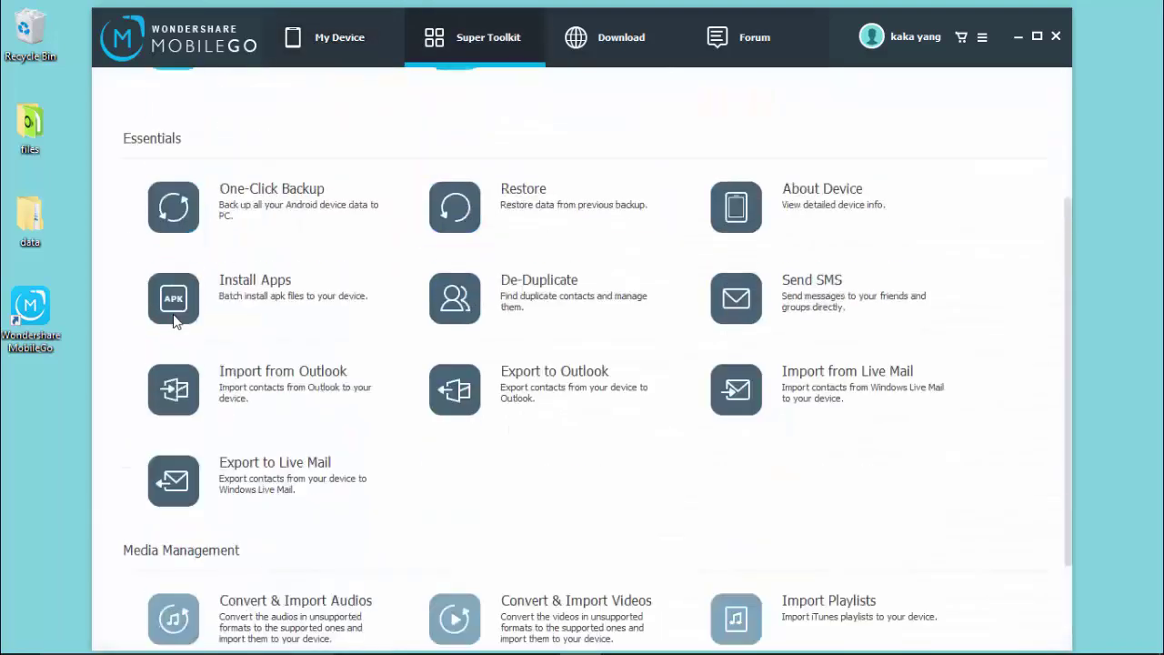